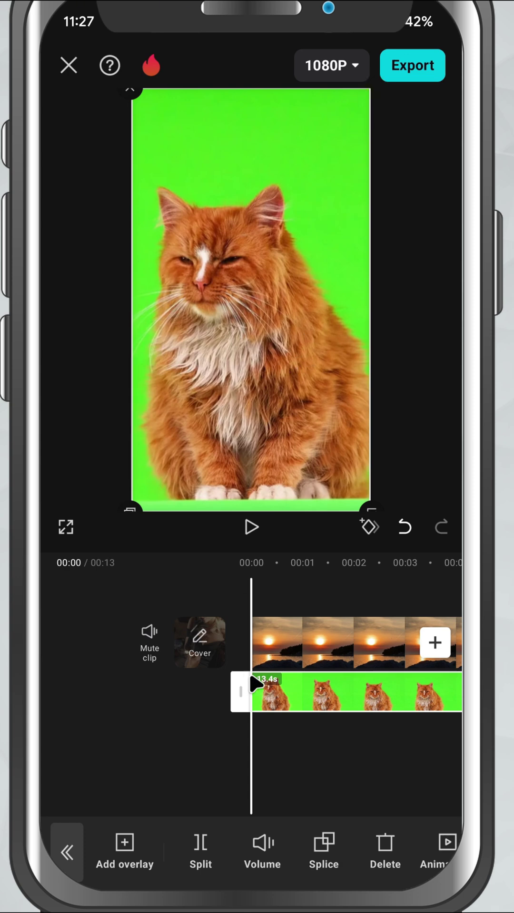
Select the green-screen cat overlay clip and open its background removal options
{"action": "left_click", "coordinate": [295, 648]}
{"action": "left_click", "coordinate": [305, 641]}
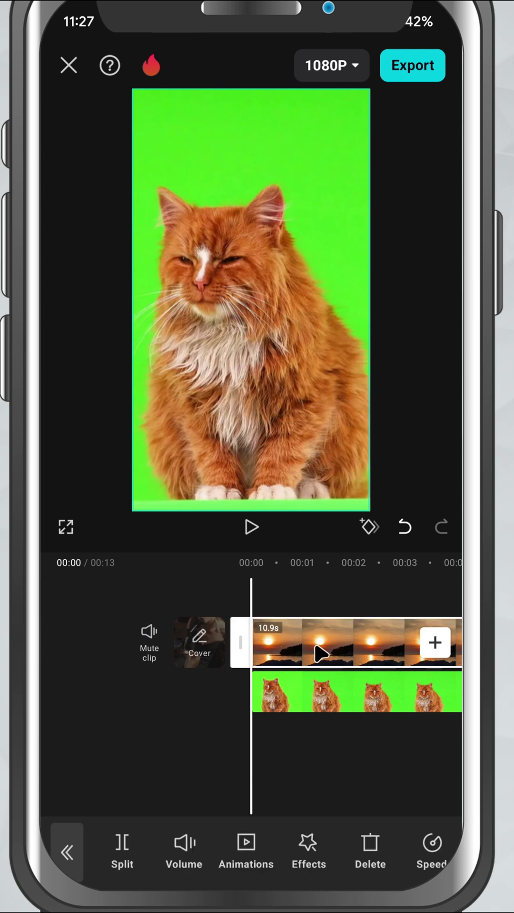
{"action": "left_click", "coordinate": [72, 855]}
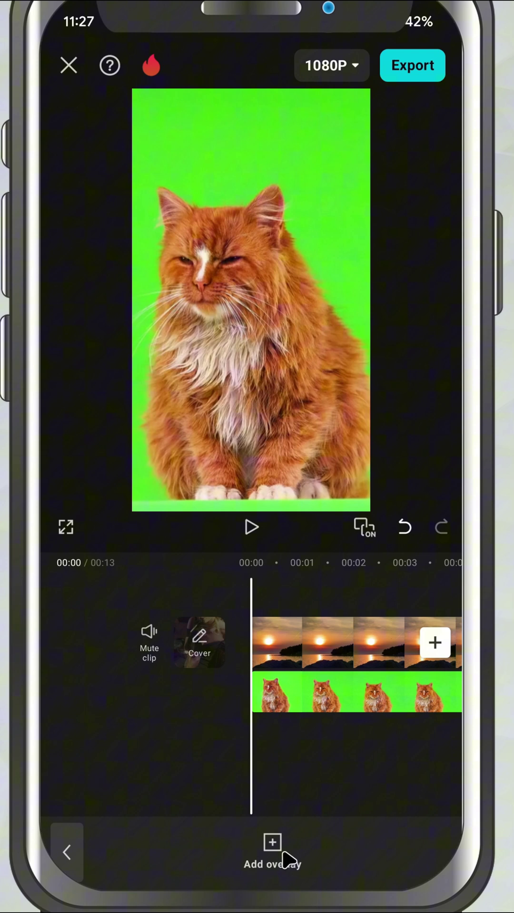
{"action": "left_click", "coordinate": [289, 700]}
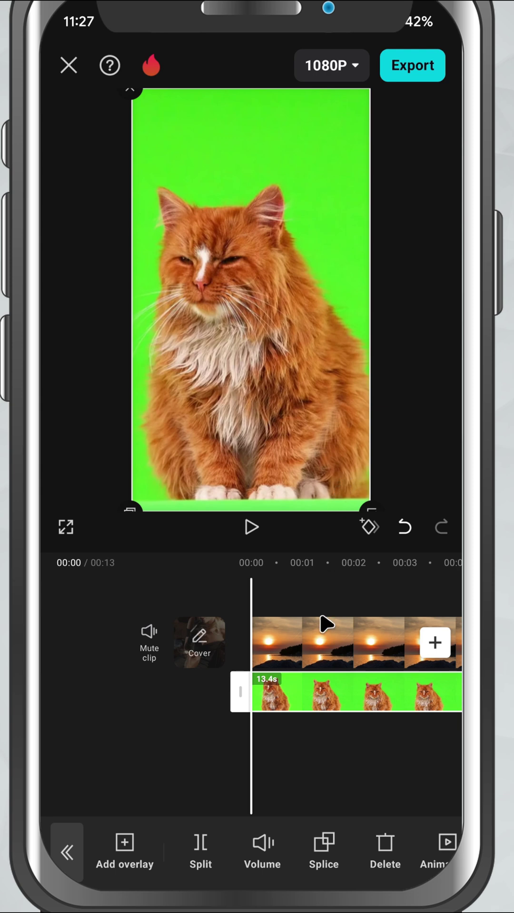
{"action": "left_click", "coordinate": [310, 702]}
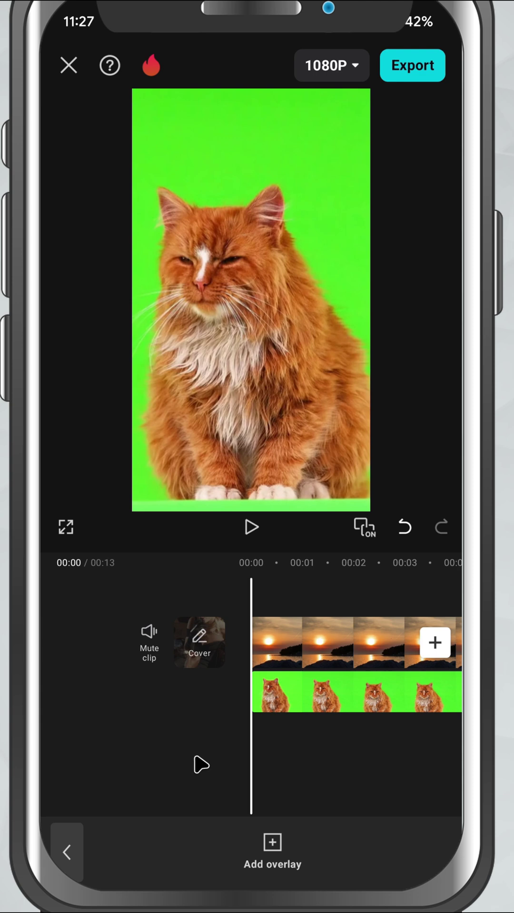
{"action": "left_click", "coordinate": [328, 699]}
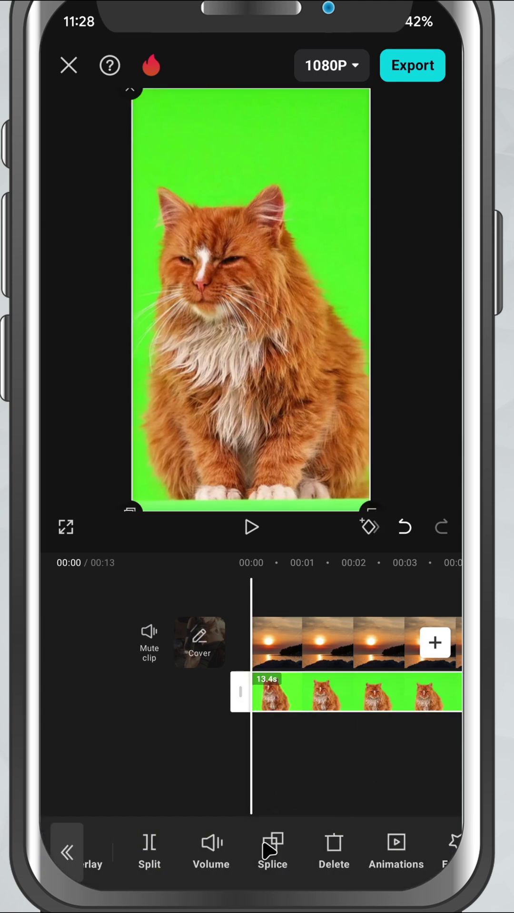
{"action": "left_click_drag", "start_coordinate": [268, 849], "coordinate": [106, 846]}
{"action": "left_click_drag", "start_coordinate": [291, 846], "coordinate": [210, 861]}
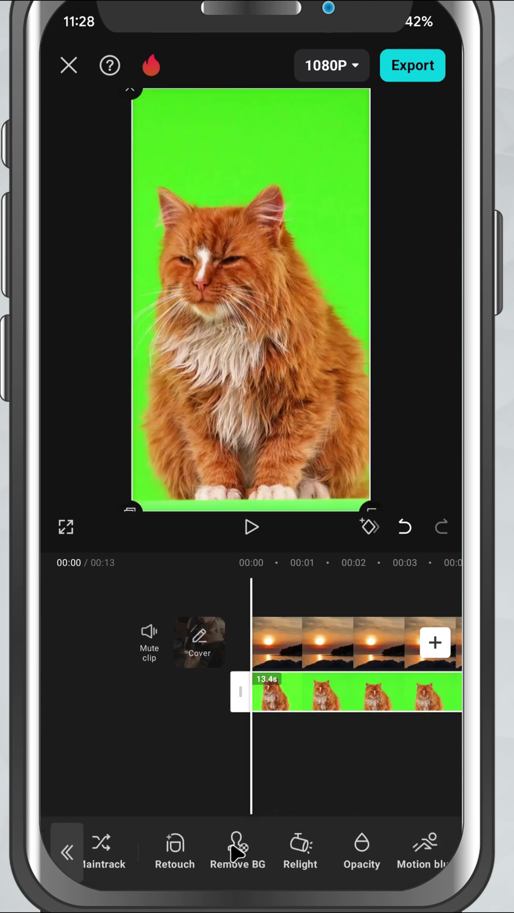
{"action": "left_click", "coordinate": [236, 850]}
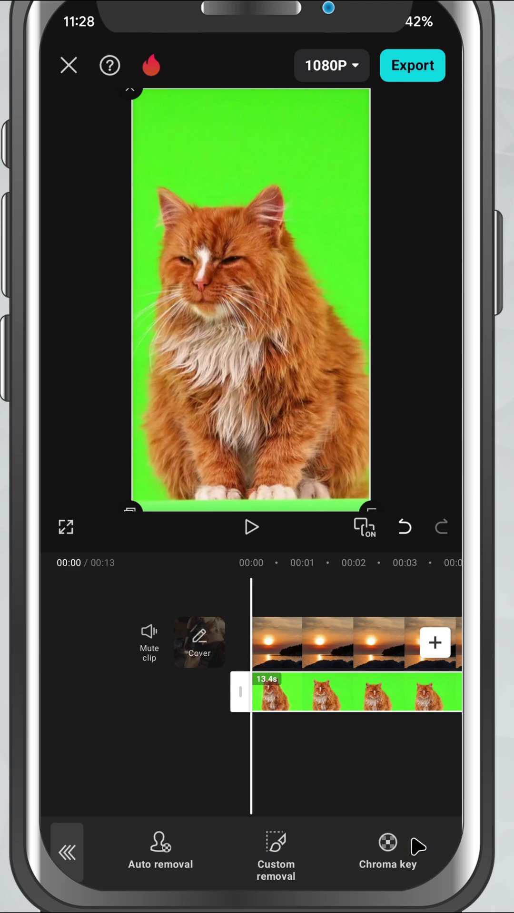
Use Chroma key's color picker on the green backdrop to remove it behind the cat
{"action": "left_click", "coordinate": [388, 845]}
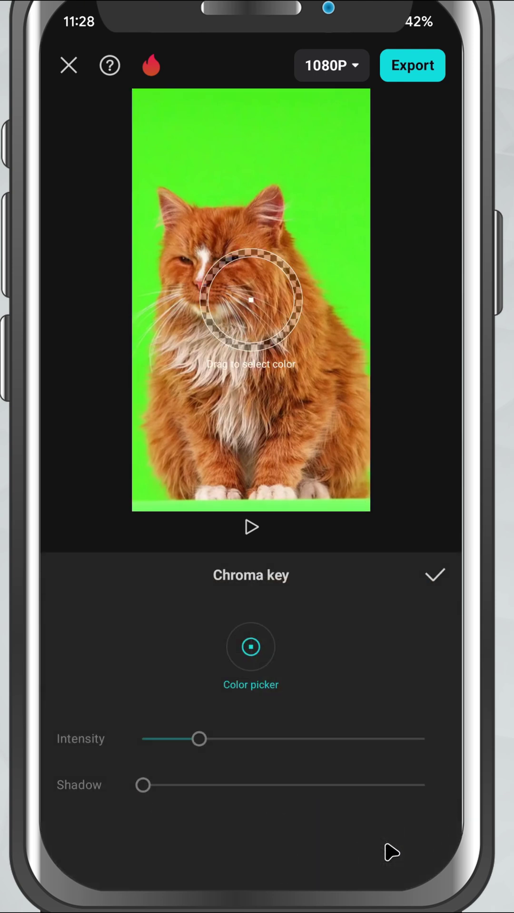
{"action": "left_click", "coordinate": [251, 648]}
{"action": "mouse_move", "coordinate": [255, 304]}
{"action": "left_mouse_down"}
{"action": "mouse_move", "coordinate": [281, 178]}
{"action": "mouse_move", "coordinate": [317, 161]}
{"action": "mouse_move", "coordinate": [330, 170]}
{"action": "left_mouse_up"}
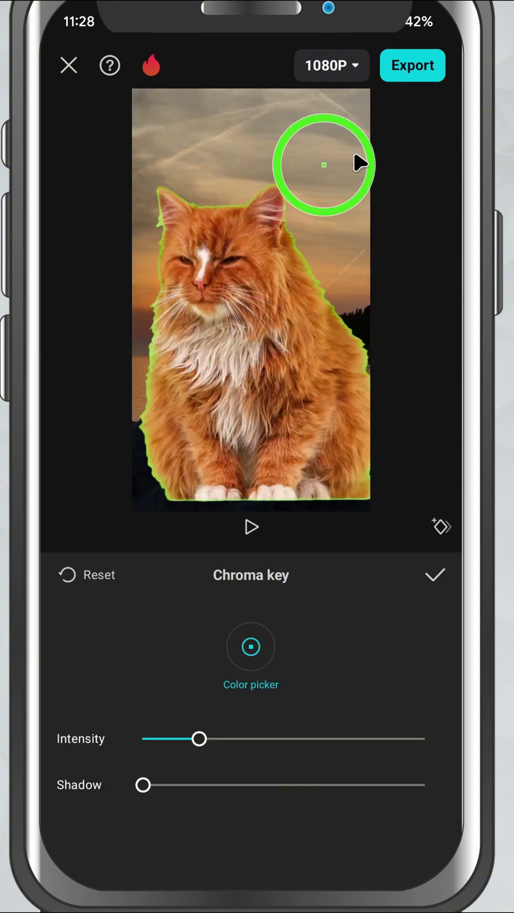
Set chroma key intensity to about 91 and shadow to 23, then confirm the key
{"action": "mouse_move", "coordinate": [199, 742]}
{"action": "left_mouse_down"}
{"action": "mouse_move", "coordinate": [424, 742]}
{"action": "mouse_move", "coordinate": [398, 743]}
{"action": "left_mouse_up"}
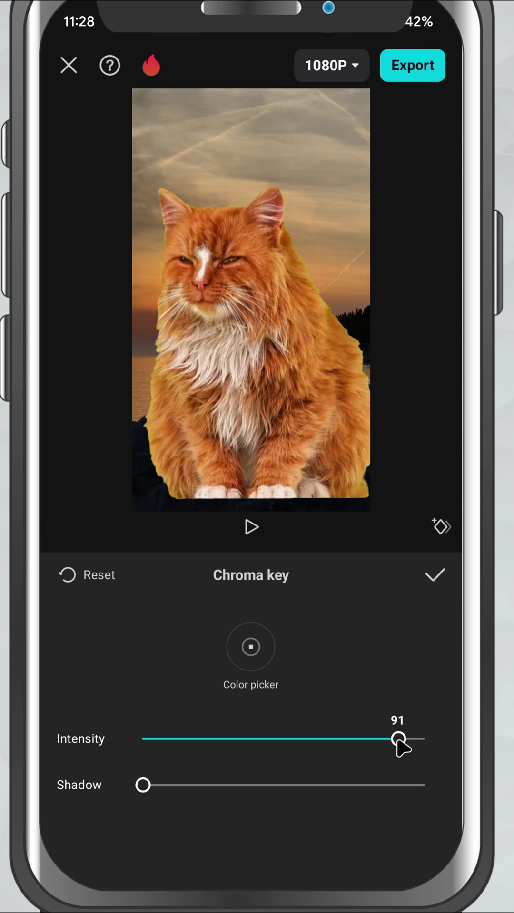
{"action": "mouse_move", "coordinate": [143, 785]}
{"action": "left_mouse_down"}
{"action": "mouse_move", "coordinate": [359, 785]}
{"action": "mouse_move", "coordinate": [143, 786]}
{"action": "left_mouse_up"}
{"action": "mouse_move", "coordinate": [84, 784]}
{"action": "left_mouse_down"}
{"action": "mouse_move", "coordinate": [309, 785]}
{"action": "mouse_move", "coordinate": [207, 785]}
{"action": "left_mouse_up"}
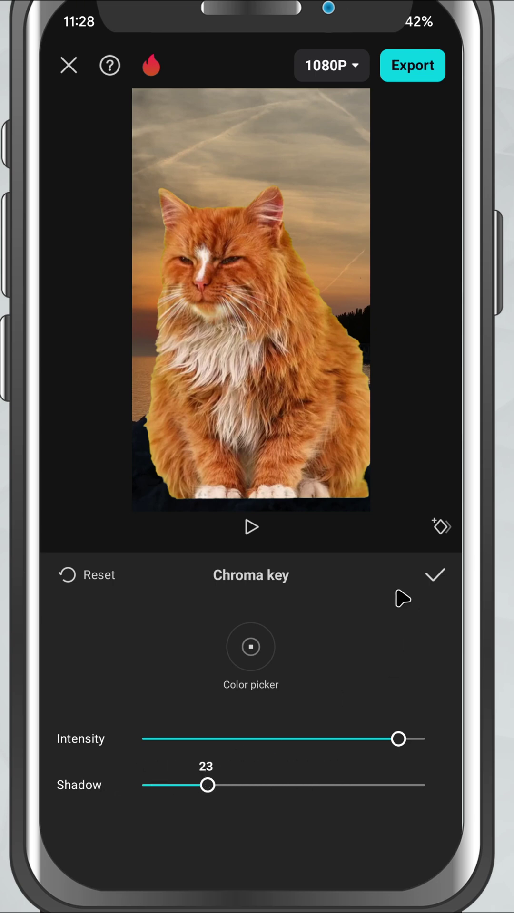
{"action": "left_click", "coordinate": [434, 576]}
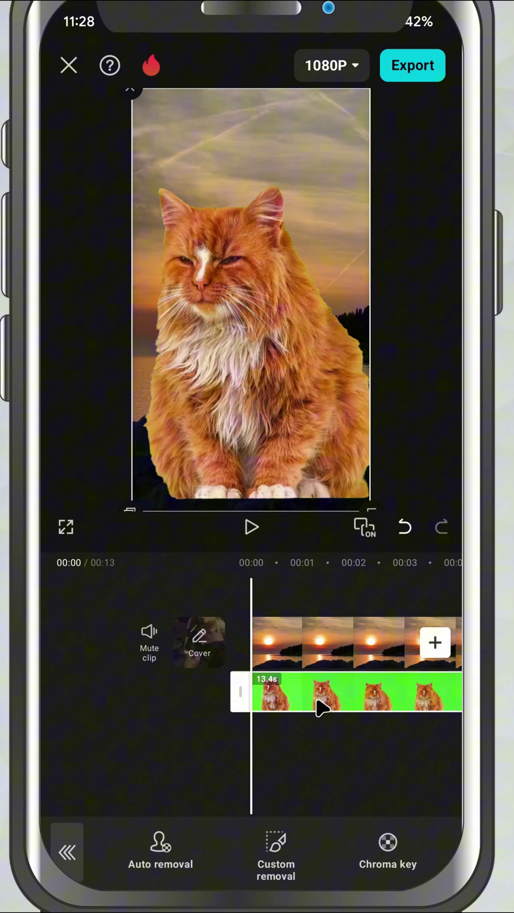
{"action": "left_click", "coordinate": [254, 530]}
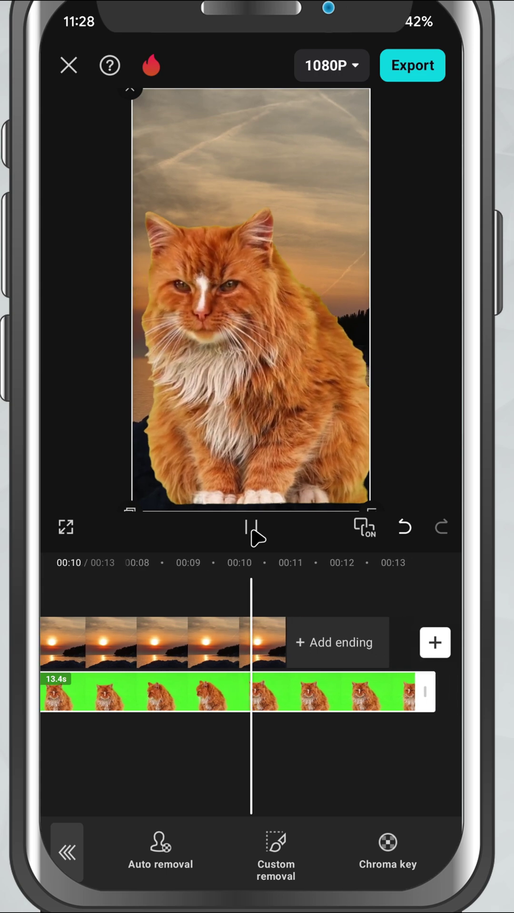
{"action": "left_click", "coordinate": [251, 527]}
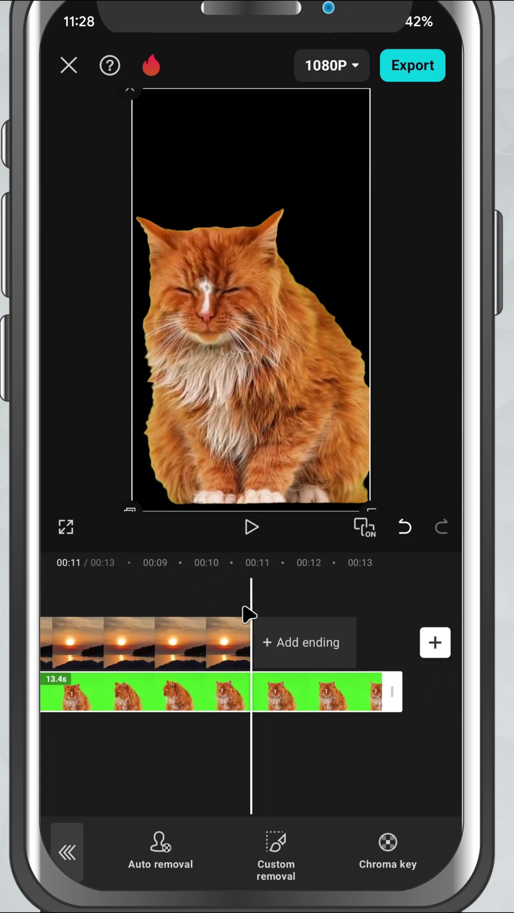
{"action": "mouse_move", "coordinate": [247, 612]}
{"action": "left_mouse_down"}
{"action": "mouse_move", "coordinate": [428, 614]}
{"action": "mouse_move", "coordinate": [140, 617]}
{"action": "mouse_move", "coordinate": [393, 618]}
{"action": "left_mouse_up"}
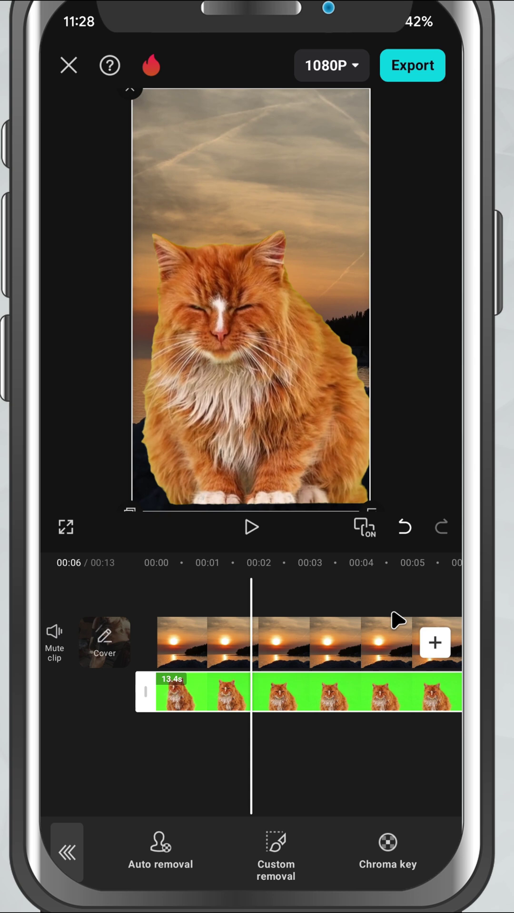
{"action": "left_click", "coordinate": [249, 529]}
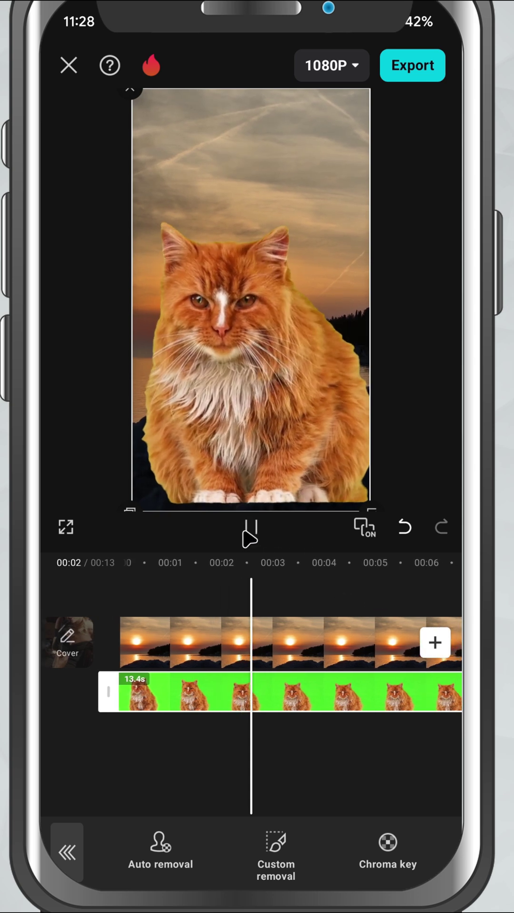